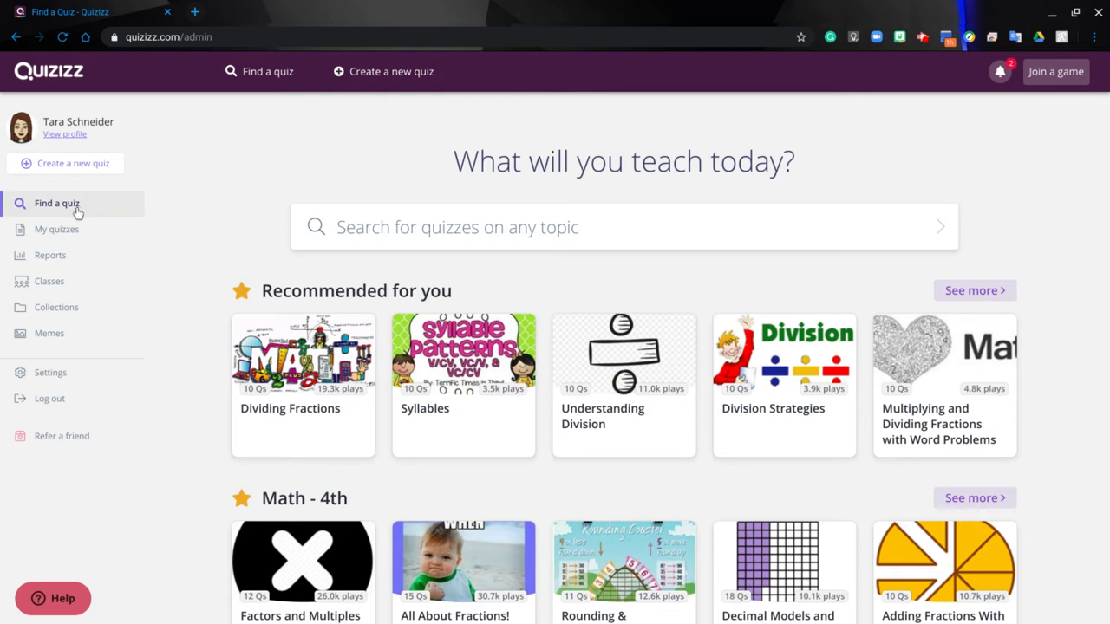
Browse the recommended quizzes, then look through the My quizzes, Reports, Classes and Collections pages
{"action": "scroll", "coordinate": [1043, 471], "scroll_direction": "down", "scroll_amount": 2}
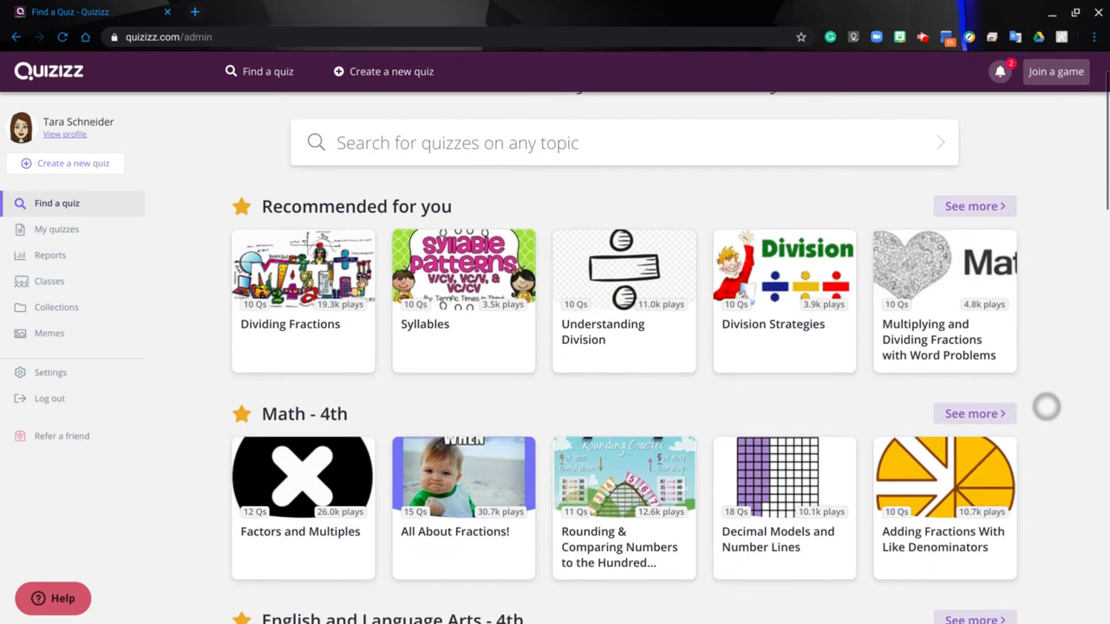
{"action": "scroll", "coordinate": [1045, 359], "scroll_direction": "down", "scroll_amount": 4}
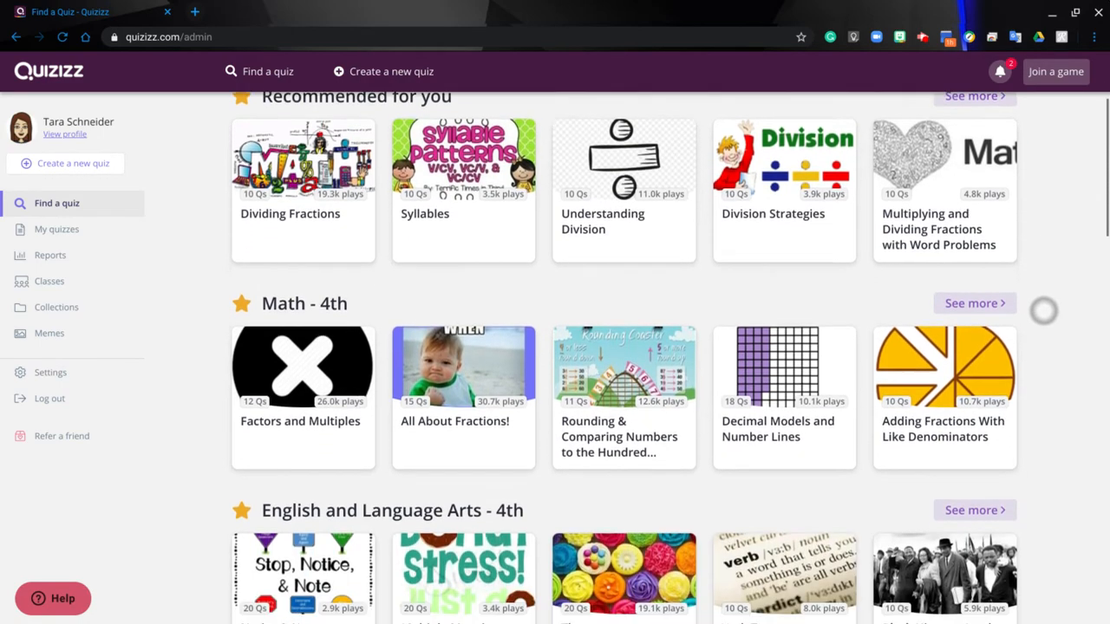
{"action": "scroll", "coordinate": [1053, 491], "scroll_direction": "down", "scroll_amount": 2}
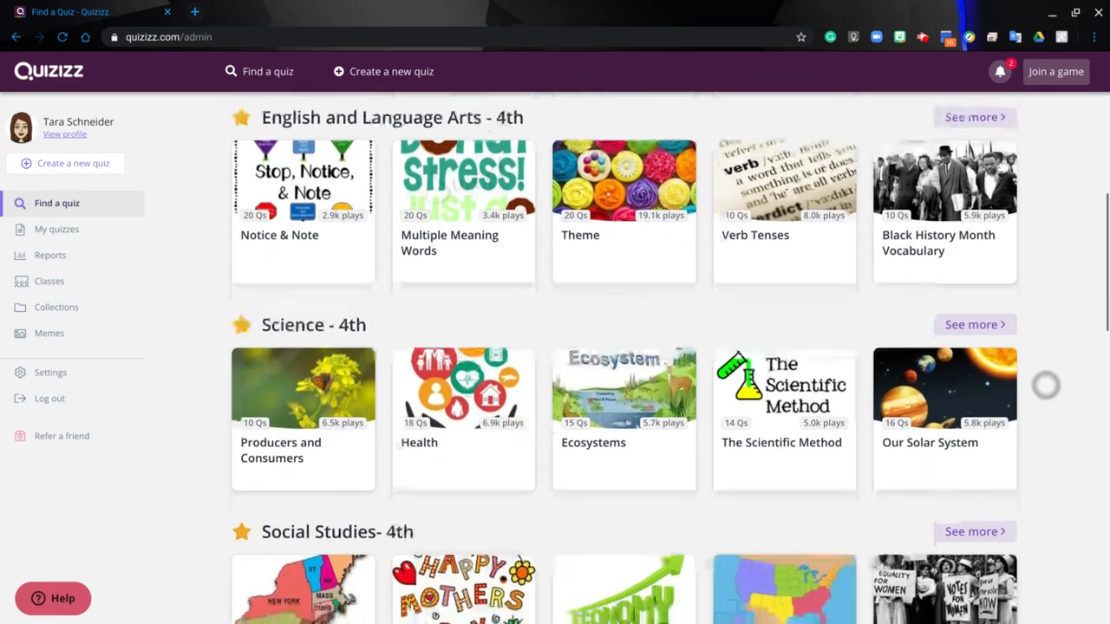
{"action": "scroll", "coordinate": [1045, 384], "scroll_direction": "up", "scroll_amount": 6}
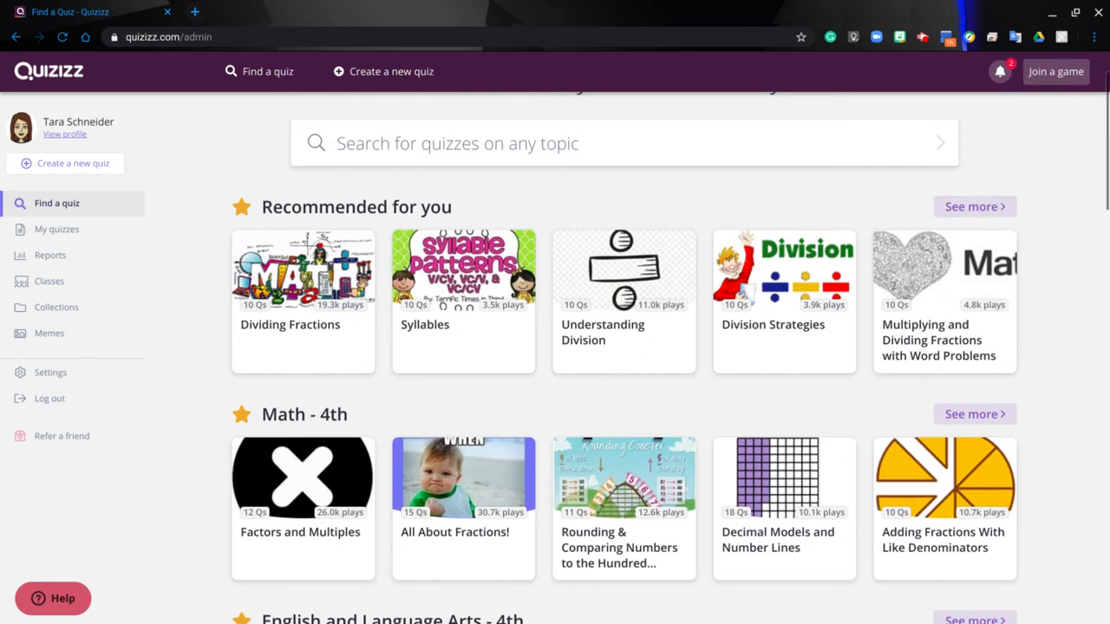
{"action": "left_click", "coordinate": [54, 232]}
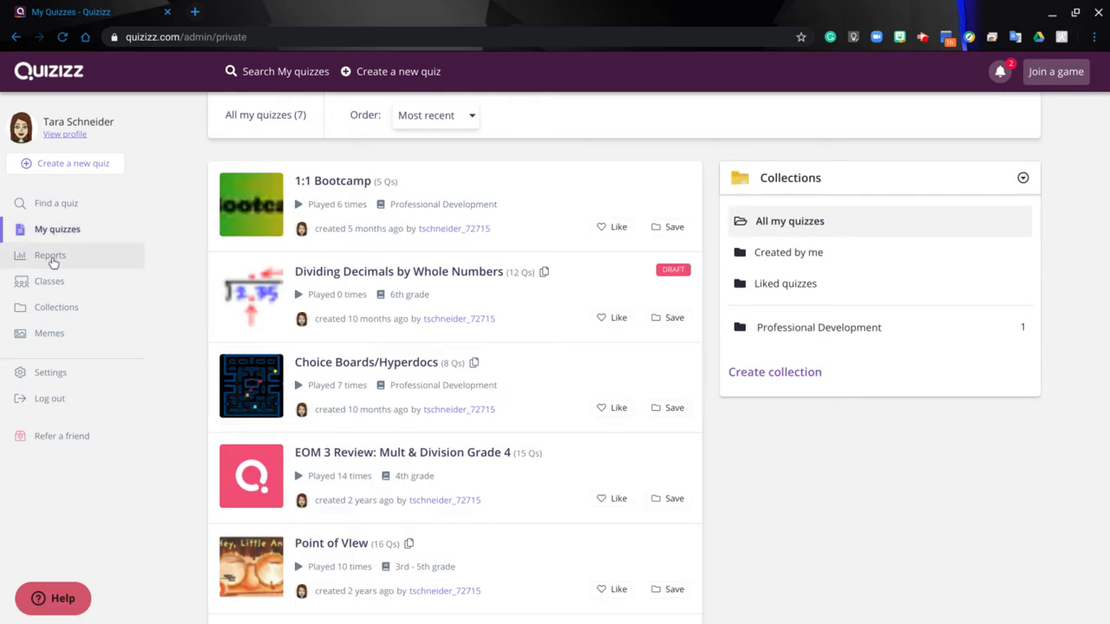
{"action": "left_click", "coordinate": [50, 260]}
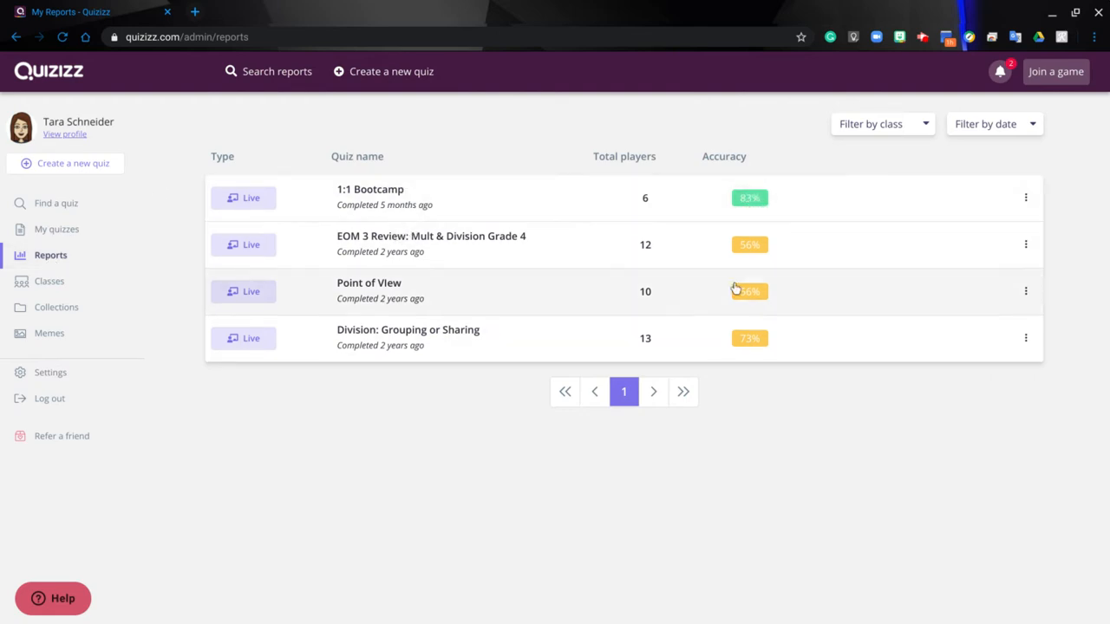
{"action": "left_click", "coordinate": [57, 286]}
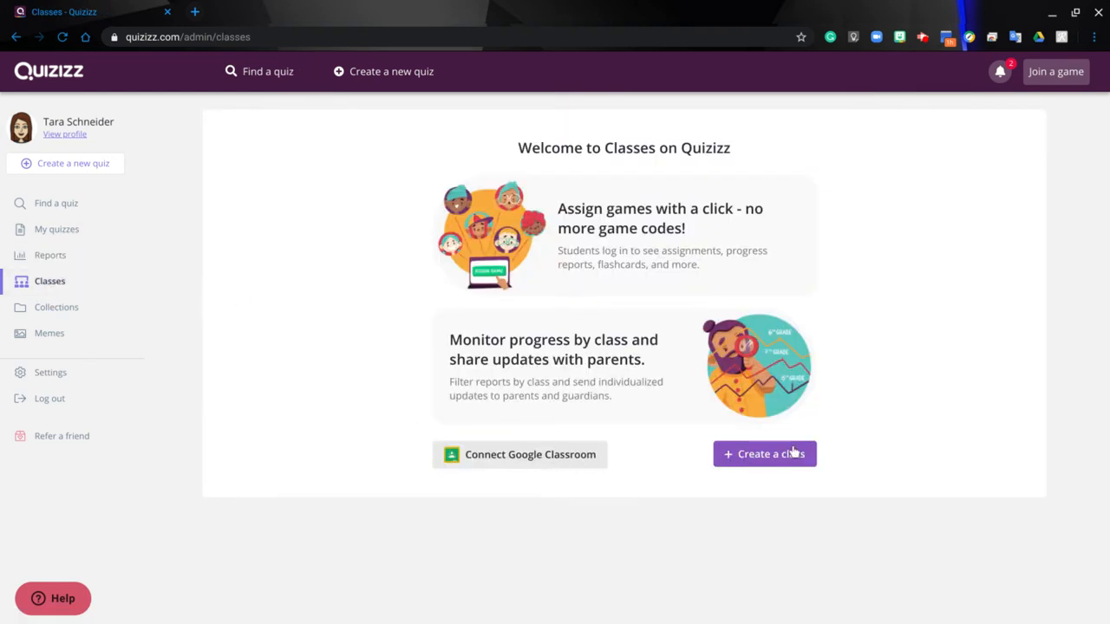
{"action": "left_click", "coordinate": [52, 315]}
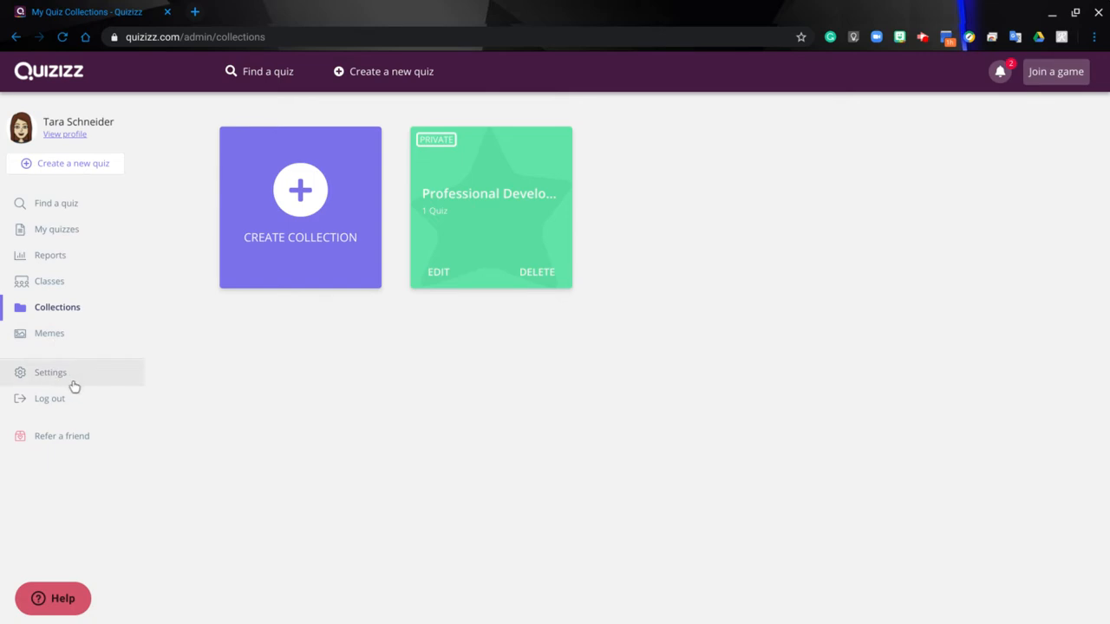
Start a new quiz named Sample, assign it to the Other class, and continue
{"action": "left_click", "coordinate": [77, 172]}
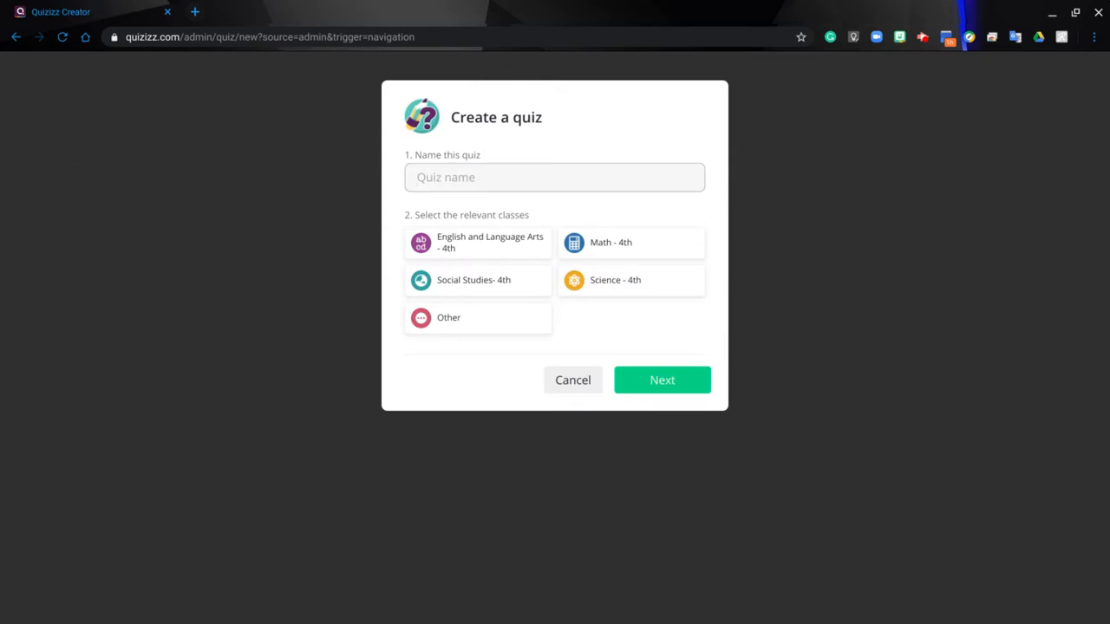
{"action": "left_click", "coordinate": [466, 177]}
{"action": "type", "text": "Sample"}
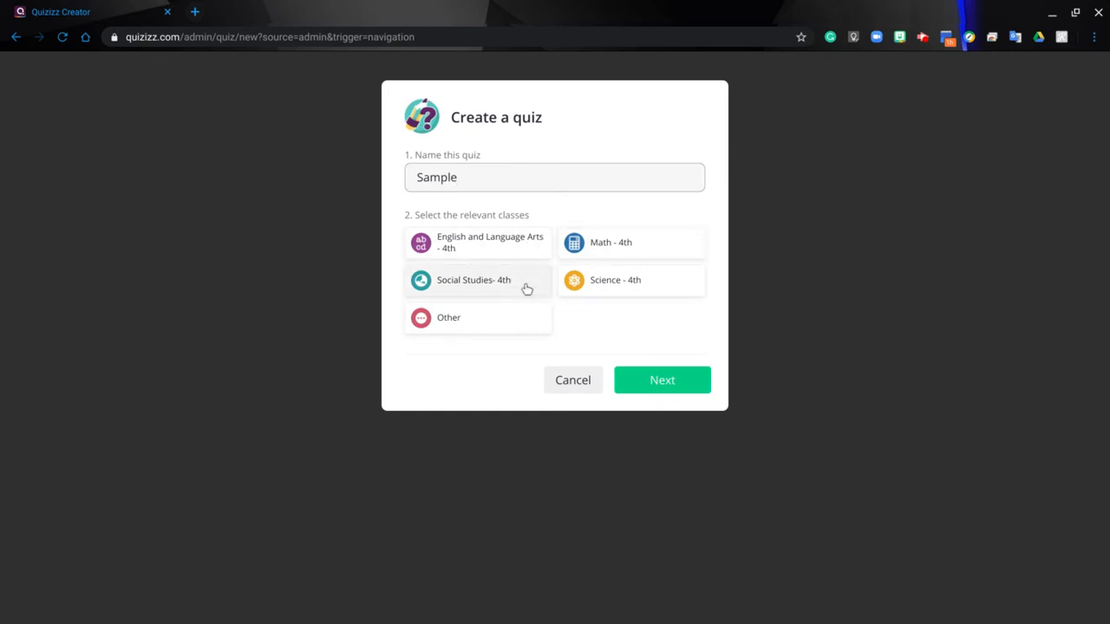
{"action": "left_click", "coordinate": [453, 322]}
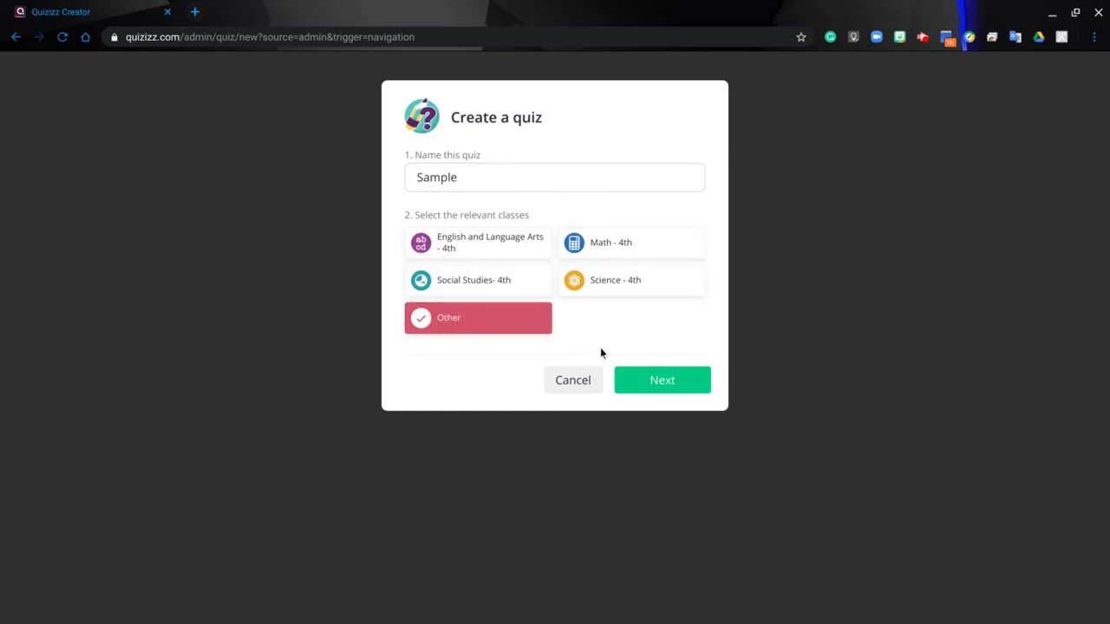
{"action": "left_click", "coordinate": [681, 379]}
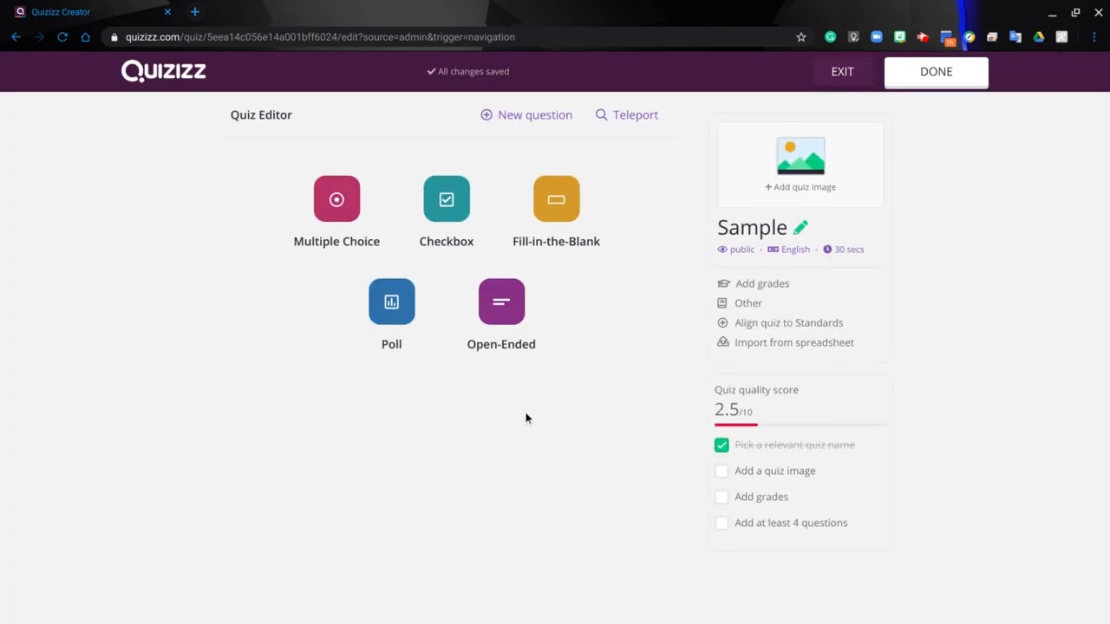
Add a Multiple Choice question asking "How many days in a week?"
{"action": "left_click", "coordinate": [350, 214]}
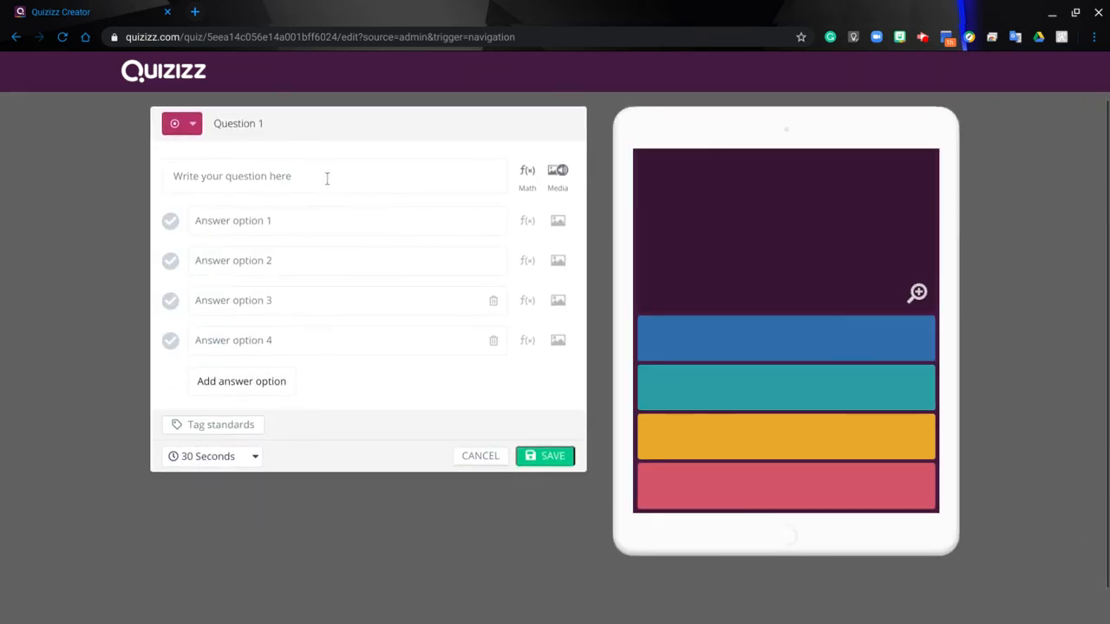
{"action": "left_click", "coordinate": [326, 178]}
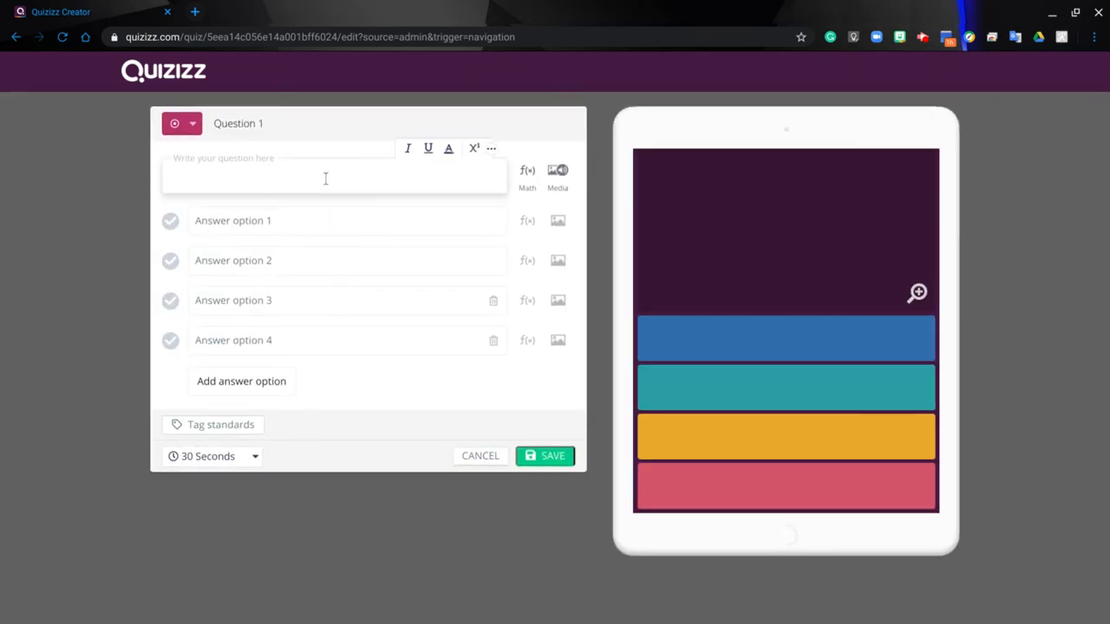
{"action": "type", "text": "How many days in a week?"}
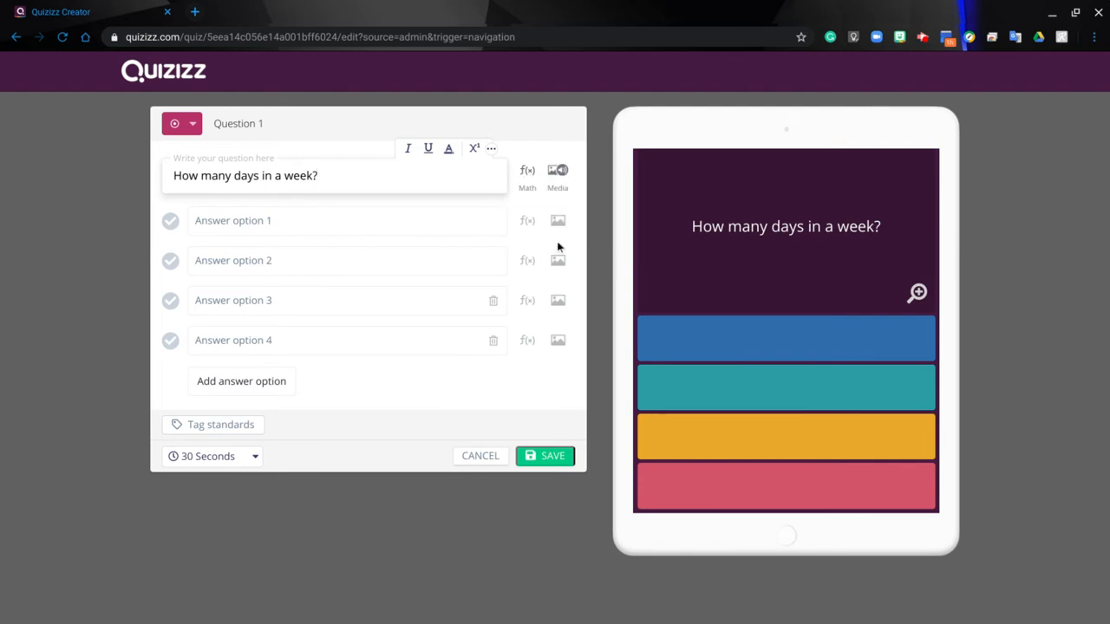
Enter answer options 7, 5, 4 and 9, mark 7 as correct, and save the question
{"action": "left_click", "coordinate": [252, 223]}
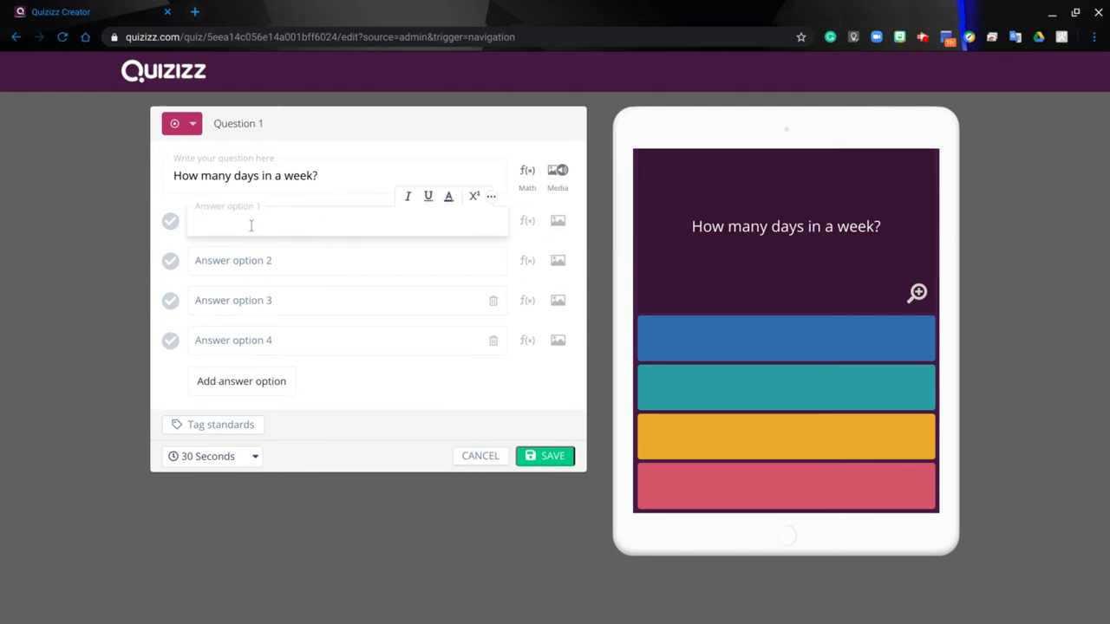
{"action": "type", "text": "7"}
{"action": "left_click", "coordinate": [252, 259]}
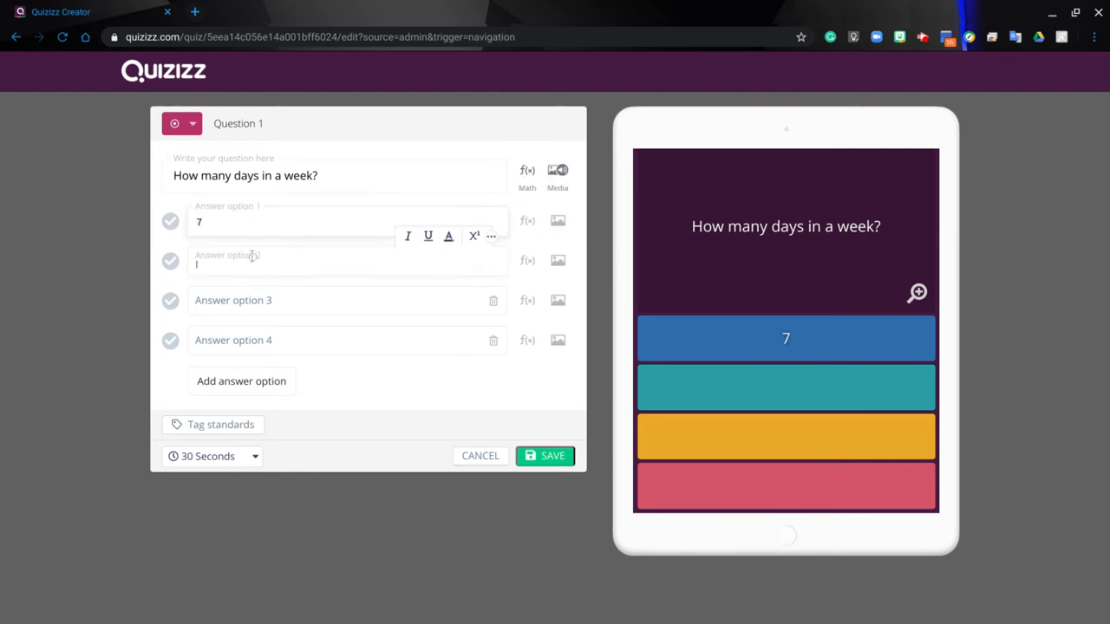
{"action": "type", "text": "5"}
{"action": "left_click", "coordinate": [255, 299]}
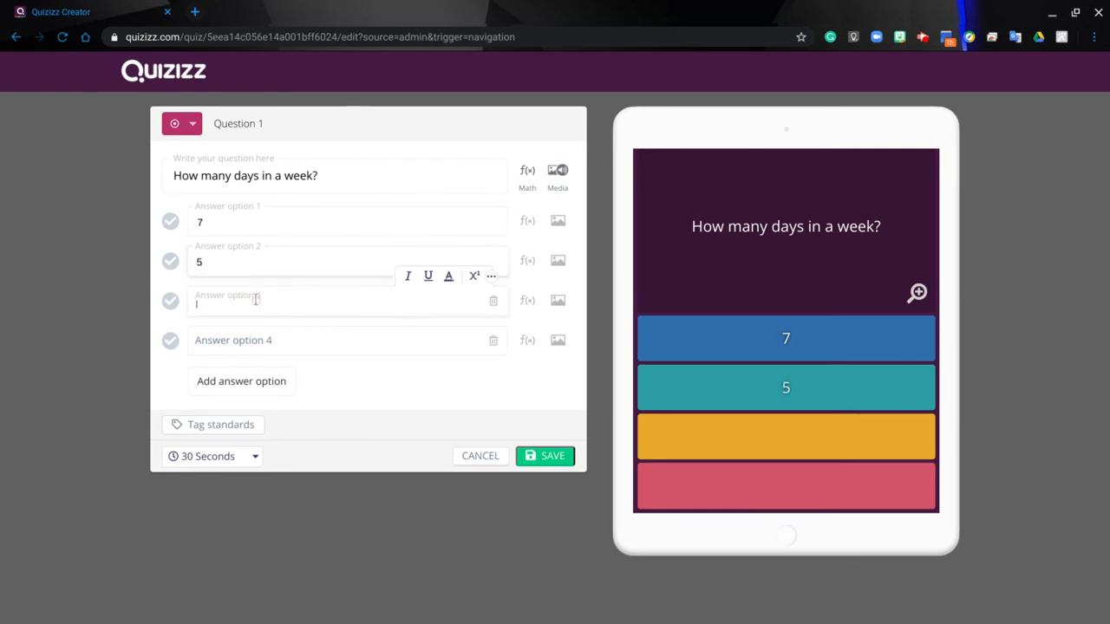
{"action": "type", "text": "4"}
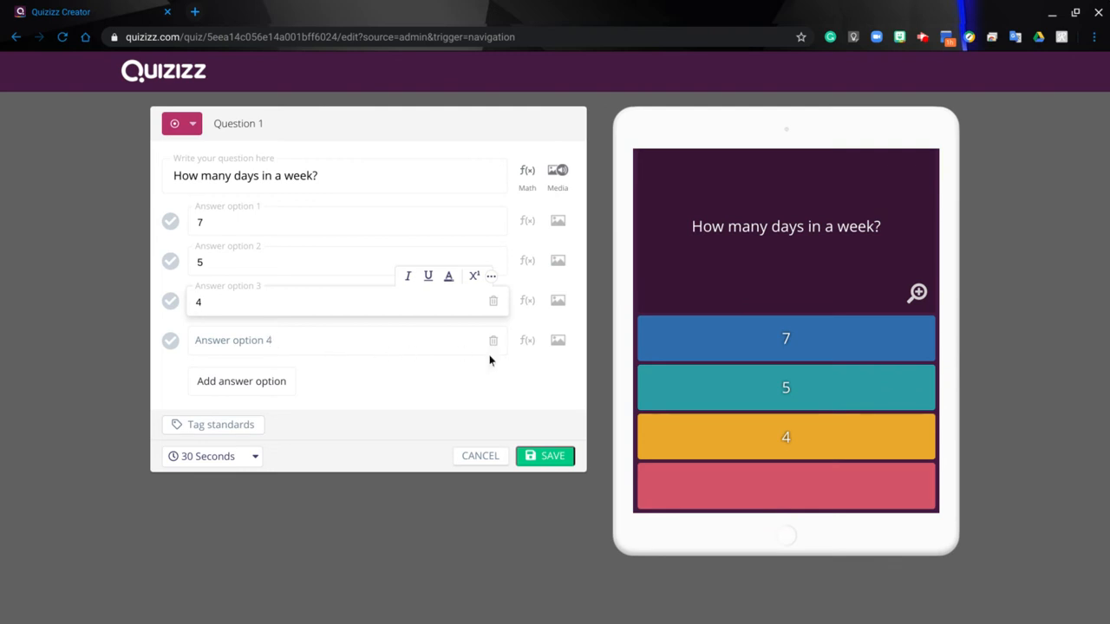
{"action": "left_click", "coordinate": [306, 338]}
{"action": "type", "text": "9"}
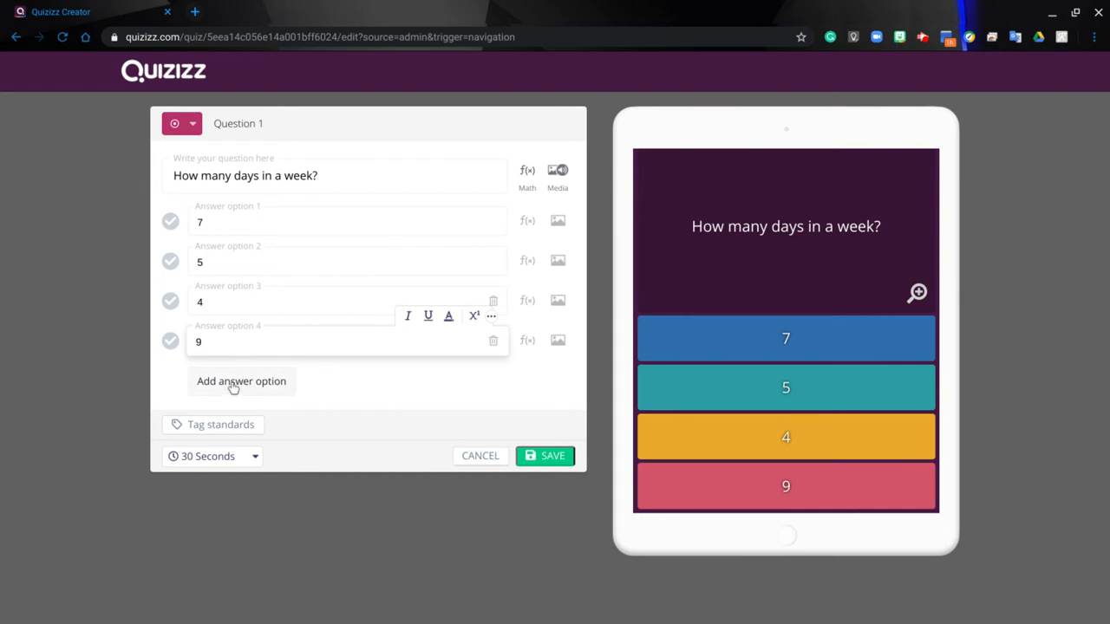
{"action": "left_click", "coordinate": [170, 223]}
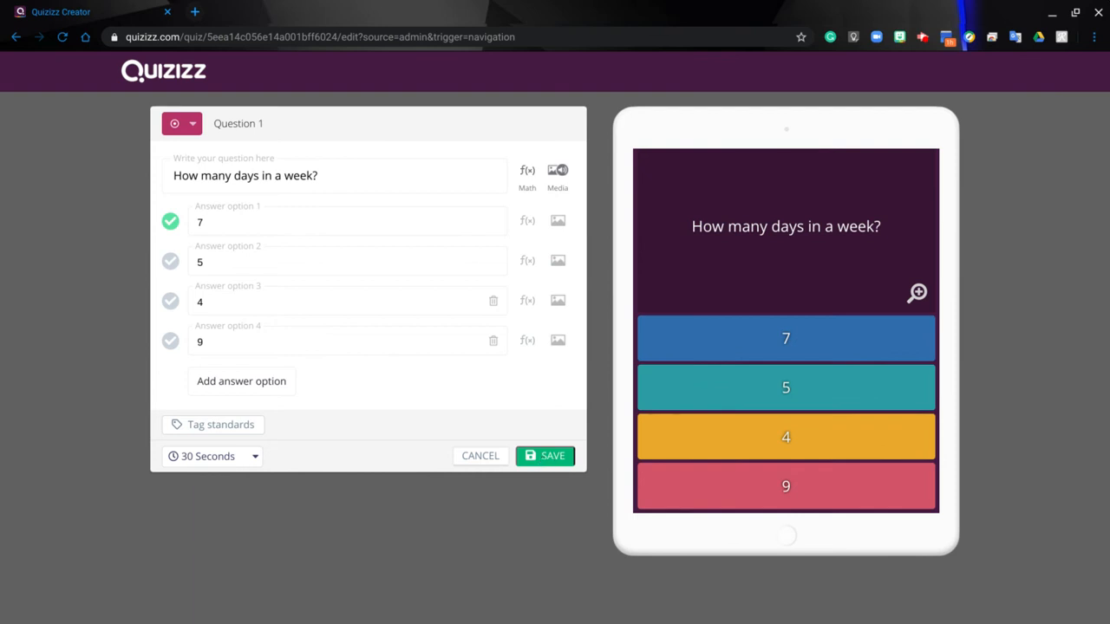
{"action": "left_click", "coordinate": [194, 126]}
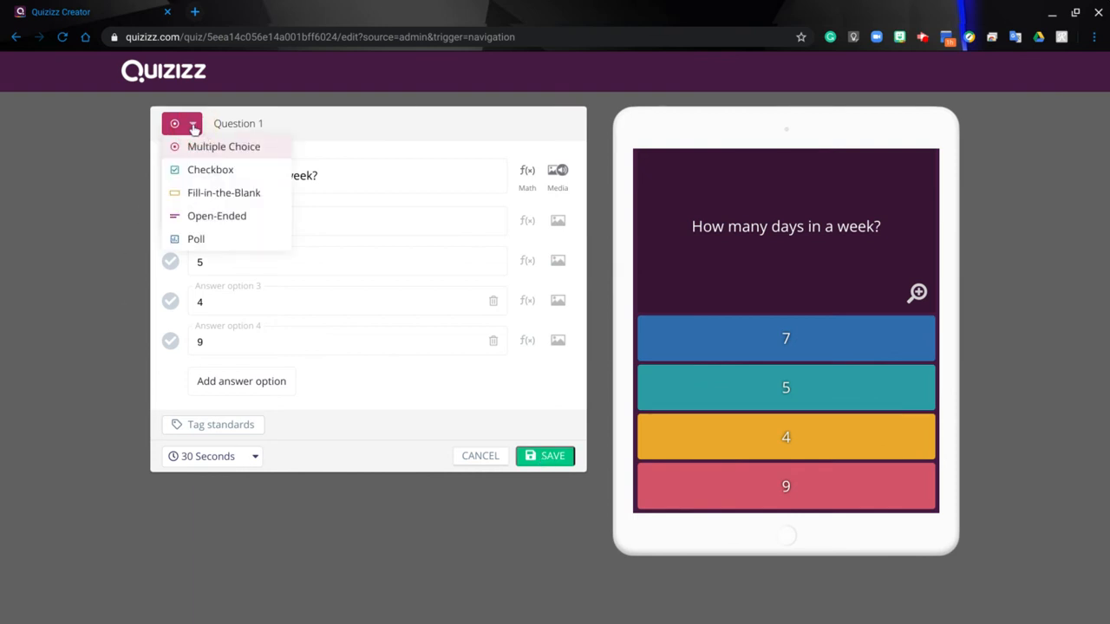
{"action": "left_click", "coordinate": [544, 460]}
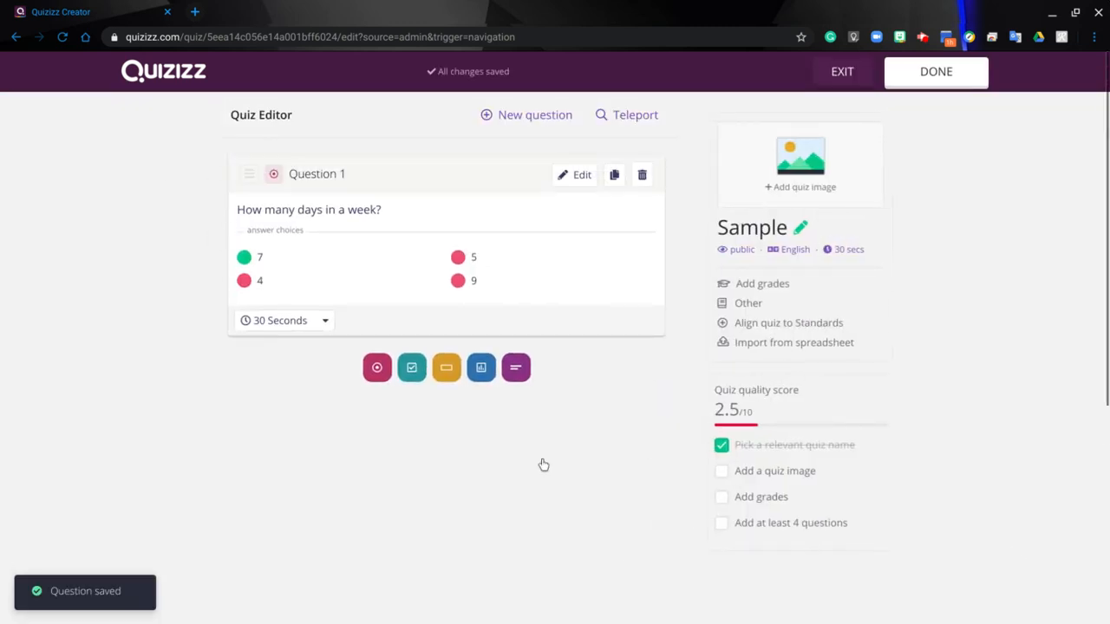
Add a Checkbox question asking "How many hours in a day?"
{"action": "left_click", "coordinate": [412, 368]}
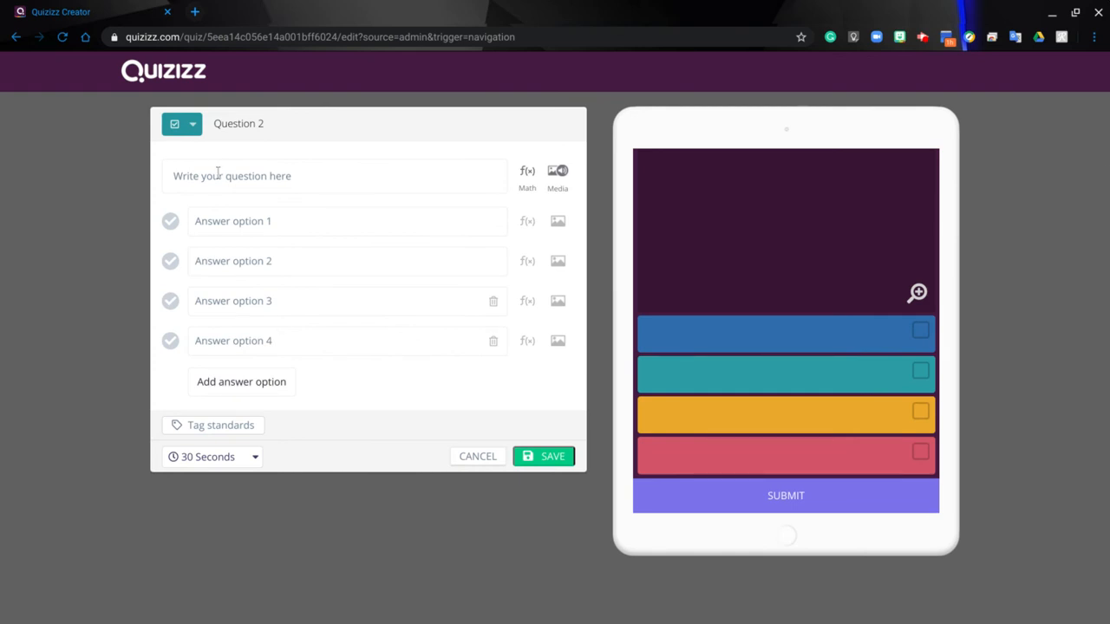
{"action": "left_click", "coordinate": [218, 177]}
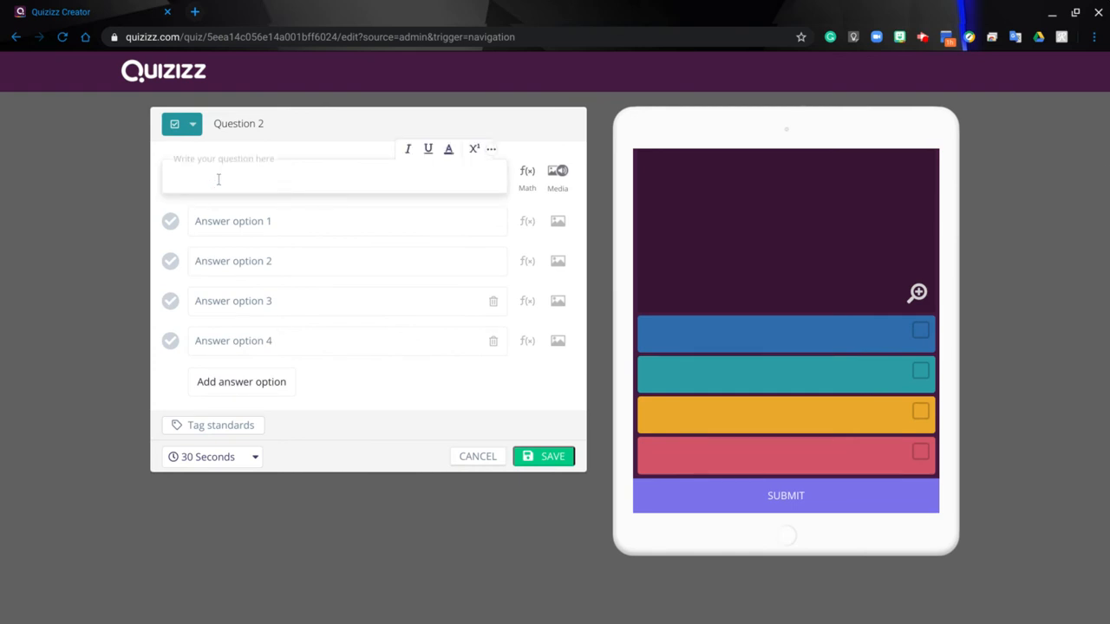
{"action": "type", "text": "How many hours in a day"}
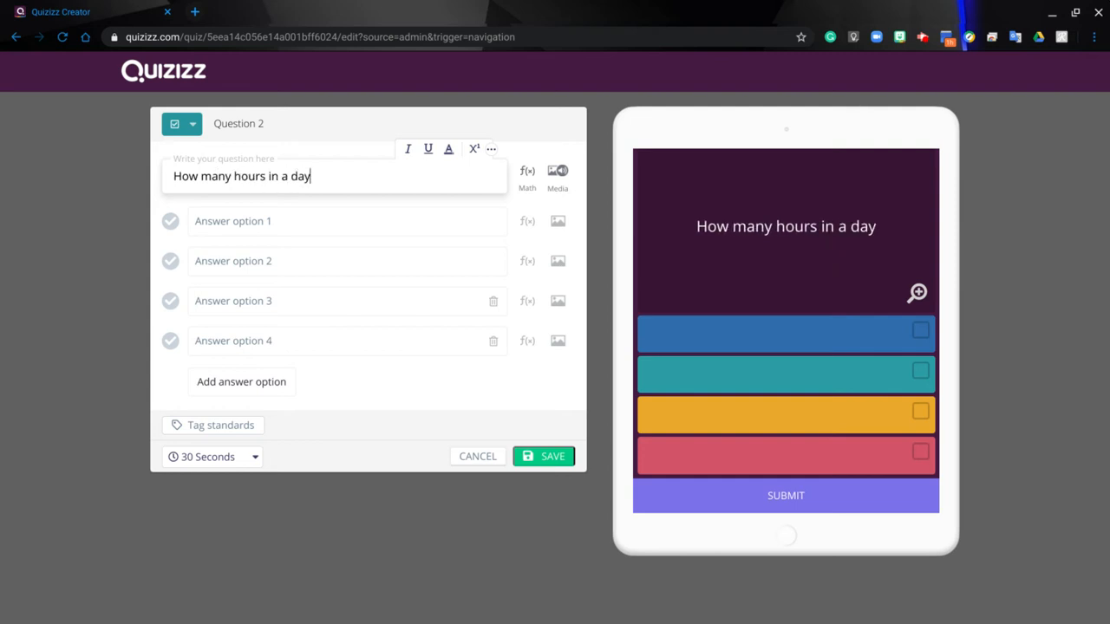
{"action": "type", "text": "?"}
Enter answer options 25, 24 and 8 for the hours question
{"action": "left_click", "coordinate": [230, 212]}
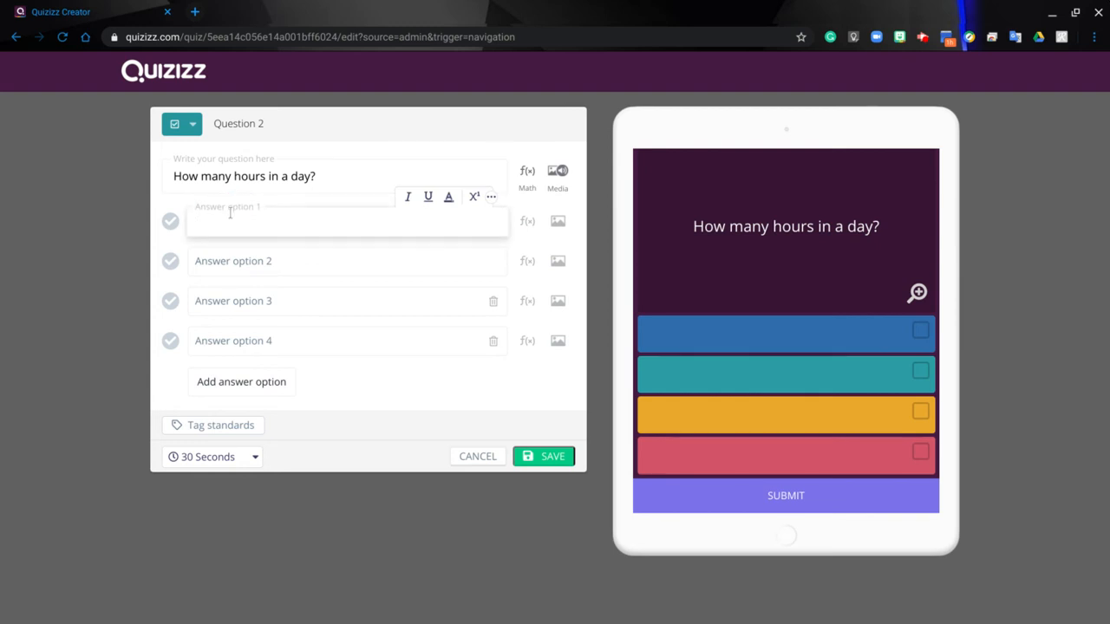
{"action": "type", "text": "25"}
{"action": "left_click", "coordinate": [215, 256]}
{"action": "type", "text": "24"}
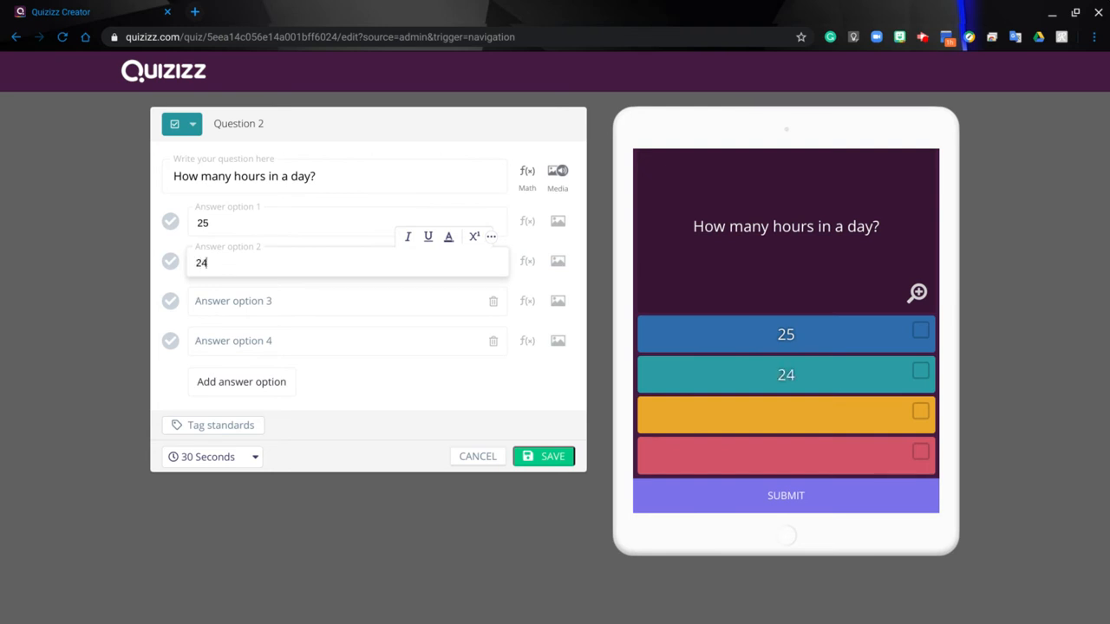
{"action": "left_click", "coordinate": [239, 294]}
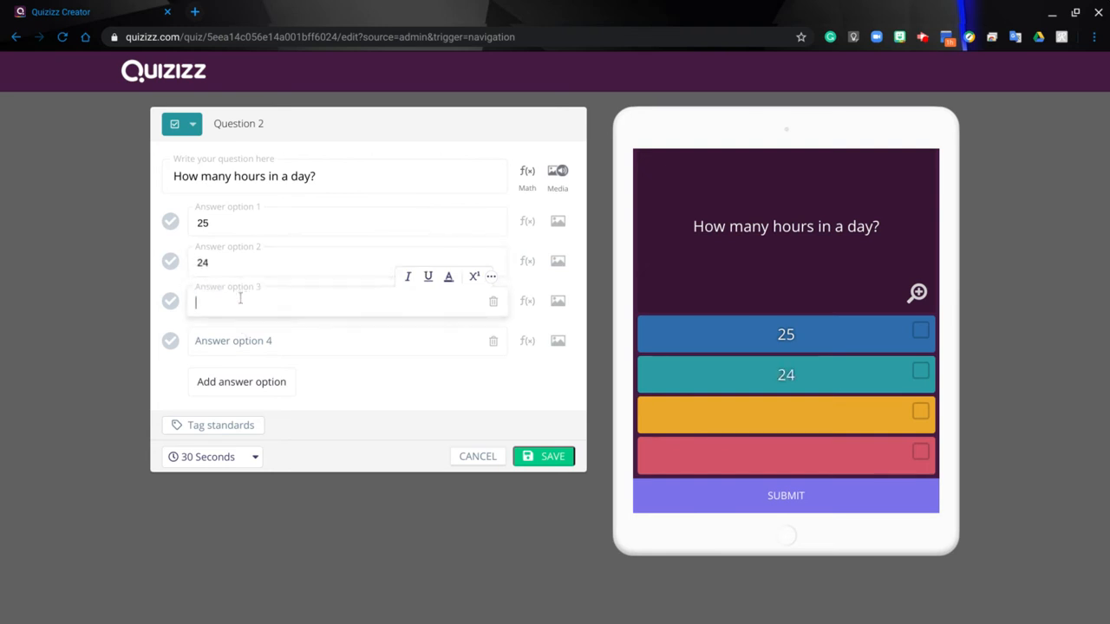
{"action": "type", "text": "8"}
Mark 24 as the only correct answer and save the question
{"action": "left_click", "coordinate": [171, 263]}
{"action": "left_click", "coordinate": [170, 305]}
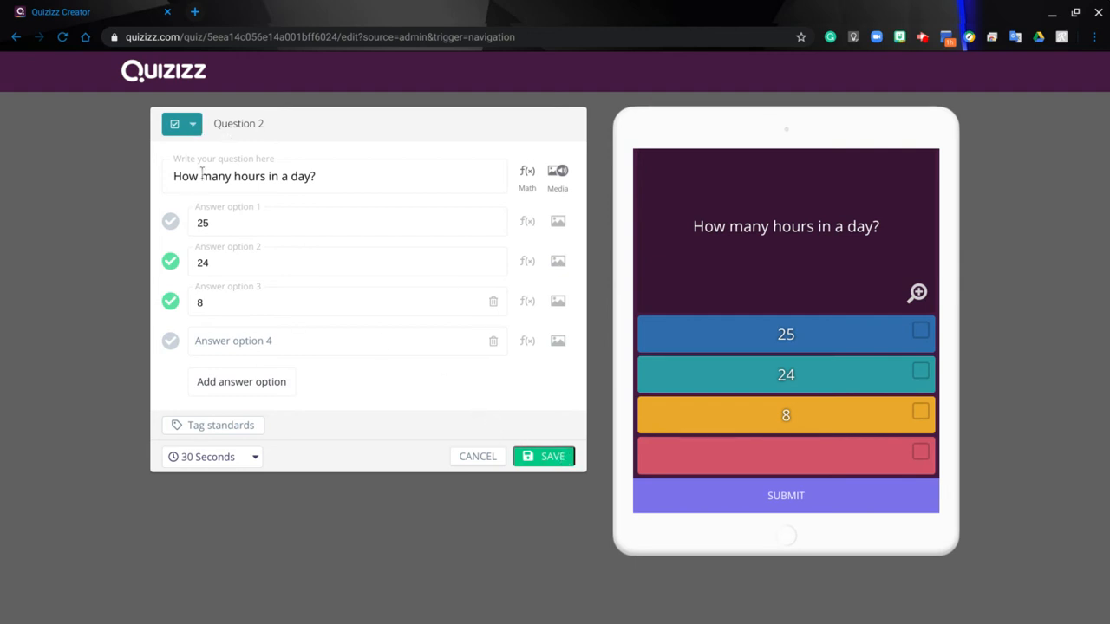
{"action": "left_click", "coordinate": [172, 306]}
{"action": "left_click", "coordinate": [550, 458]}
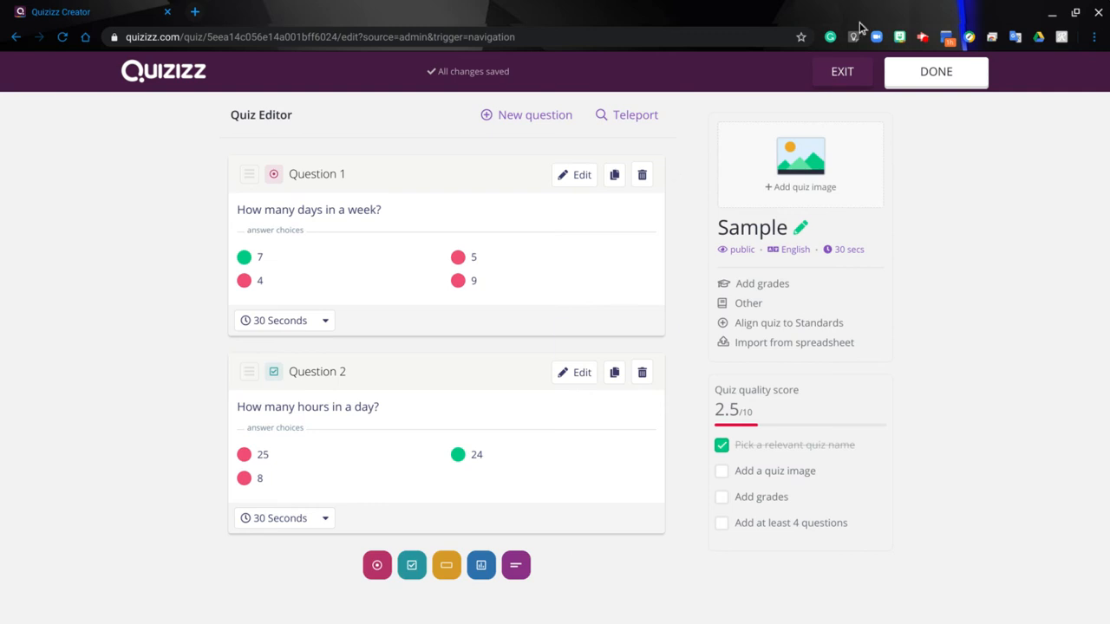
Finish the quiz, setting the grade range from 1st to 1st in the quiz details and saving them
{"action": "left_click", "coordinate": [946, 76]}
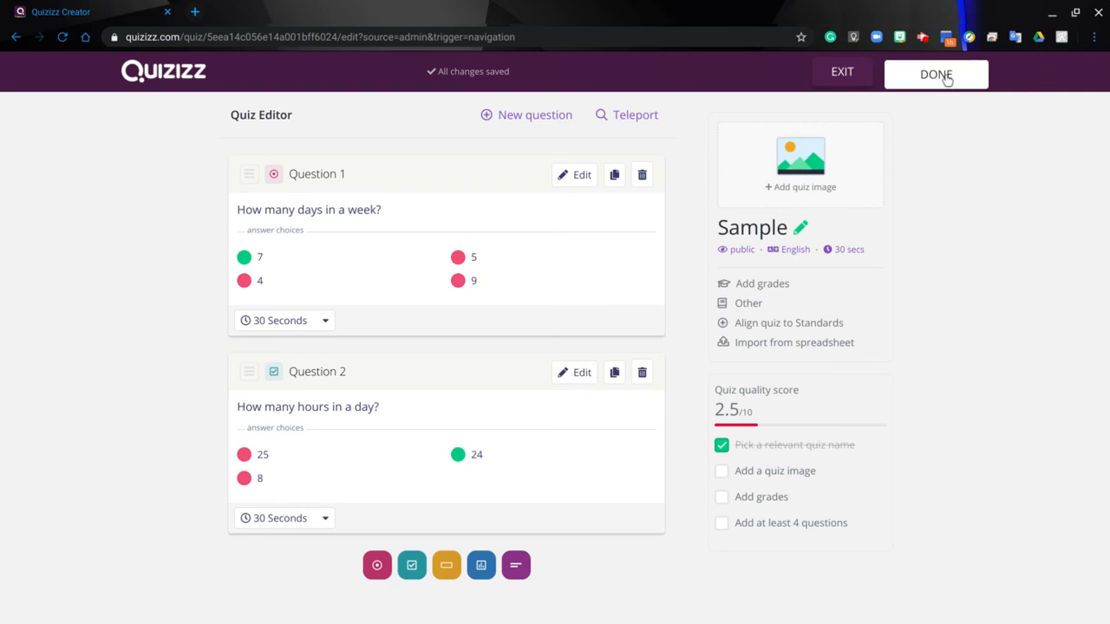
{"action": "left_click", "coordinate": [946, 77]}
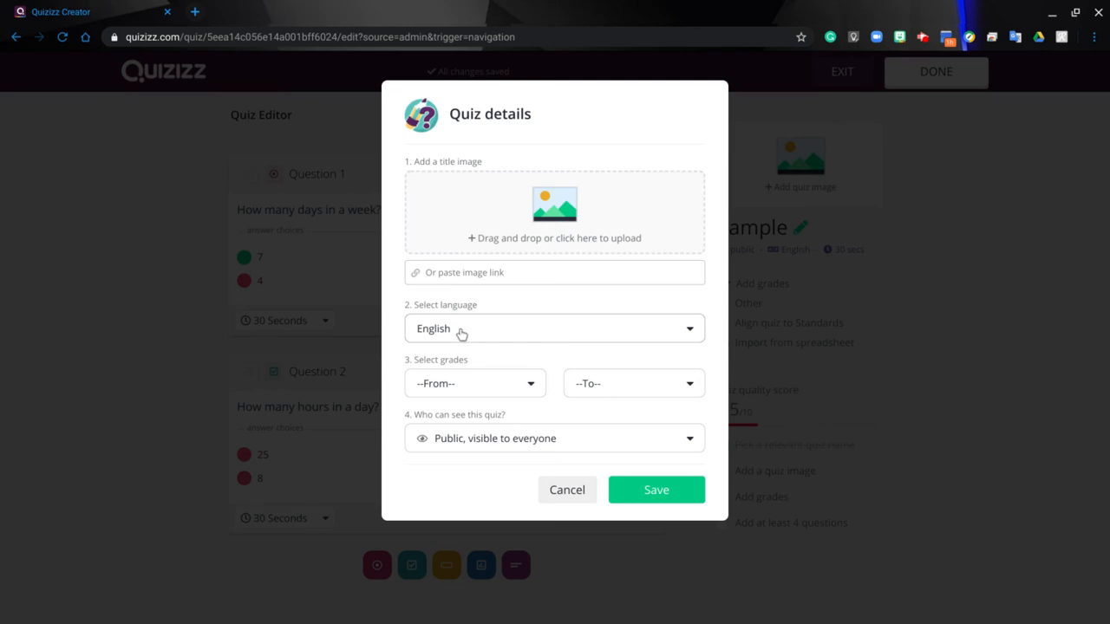
{"action": "left_click", "coordinate": [528, 387]}
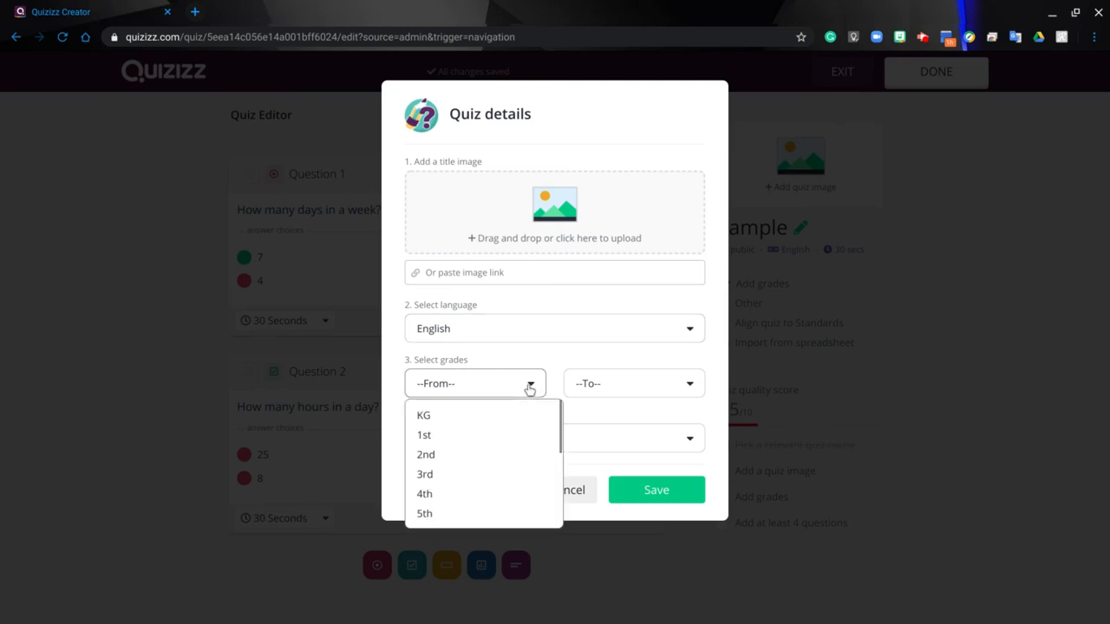
{"action": "left_click", "coordinate": [425, 434]}
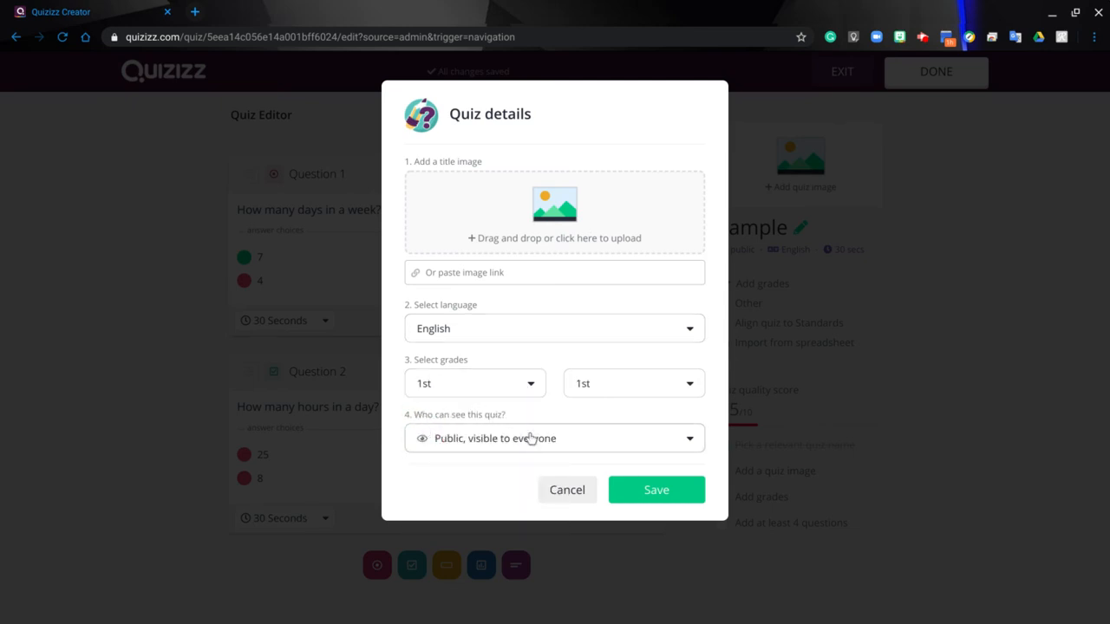
{"action": "left_click", "coordinate": [640, 492]}
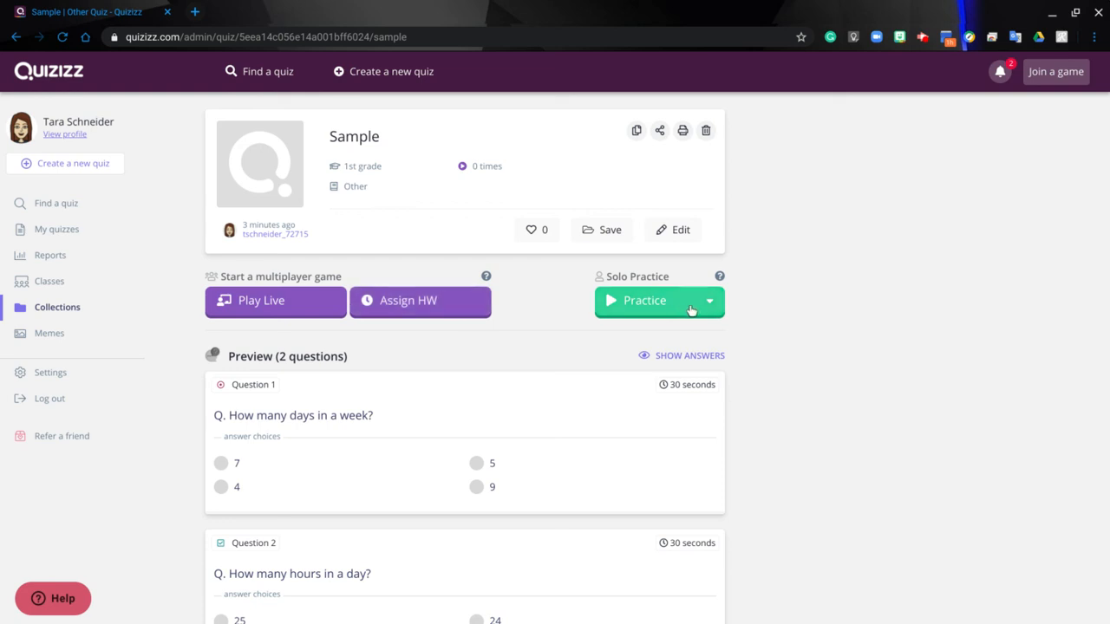
Start a live game of the quiz in Classic mode, reviewing the advanced settings before continuing
{"action": "mouse_move", "coordinate": [721, 281]}
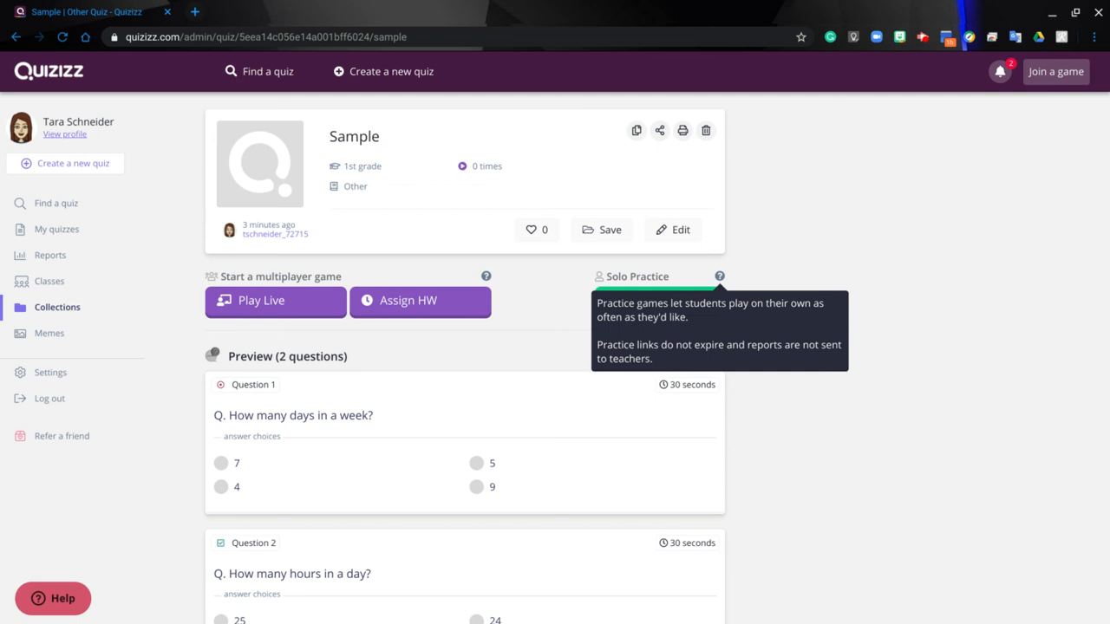
{"action": "left_click", "coordinate": [274, 301]}
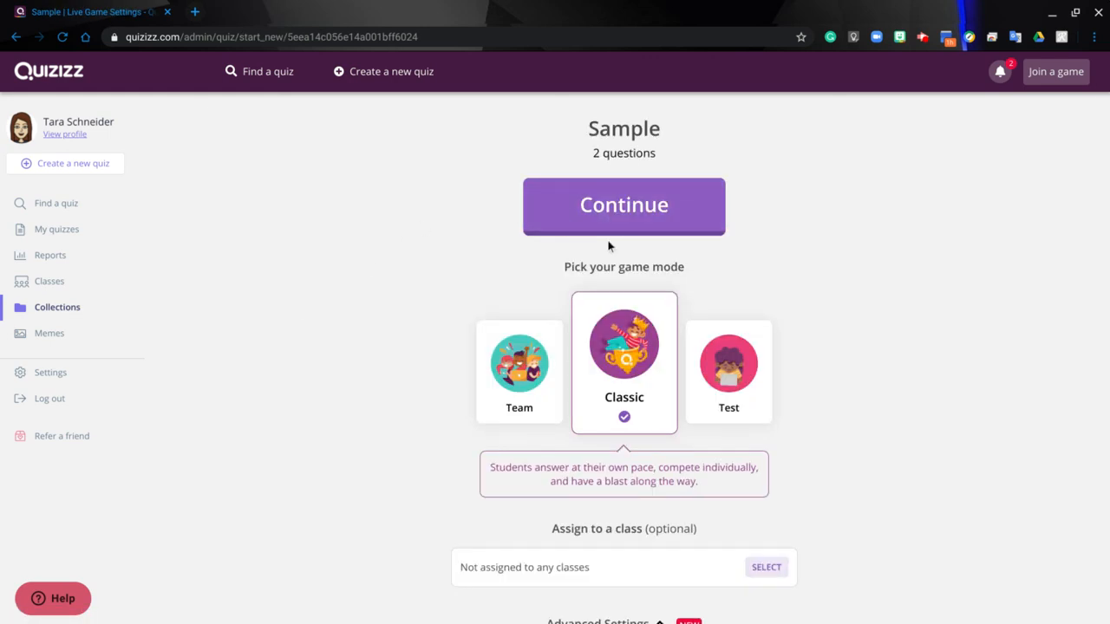
{"action": "scroll", "coordinate": [971, 309], "scroll_direction": "down", "scroll_amount": 3}
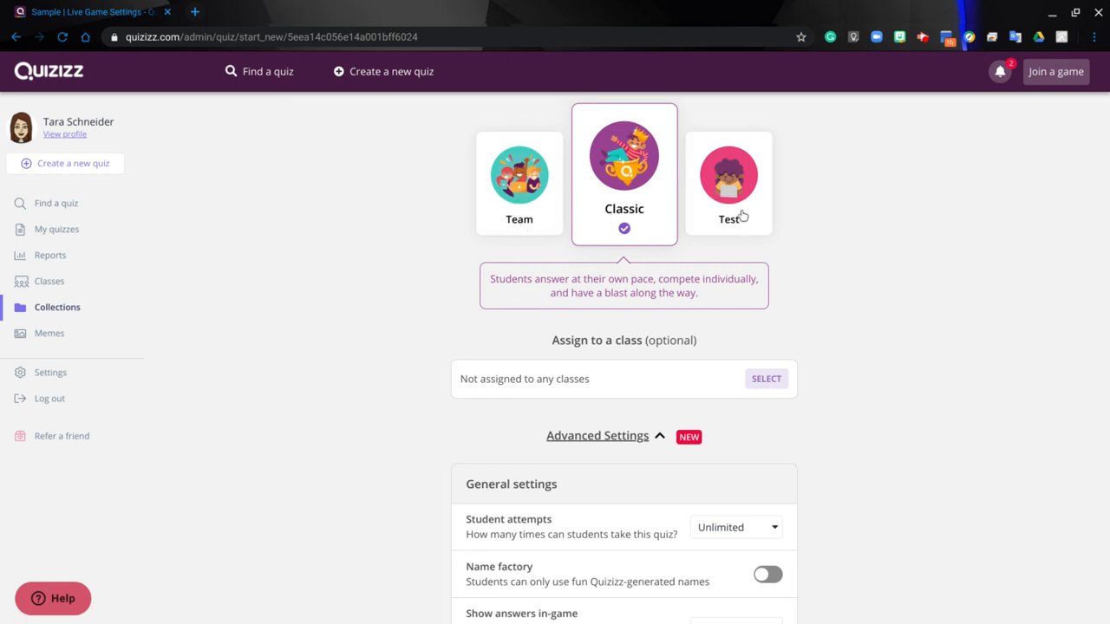
{"action": "scroll", "coordinate": [898, 286], "scroll_direction": "down", "scroll_amount": 2}
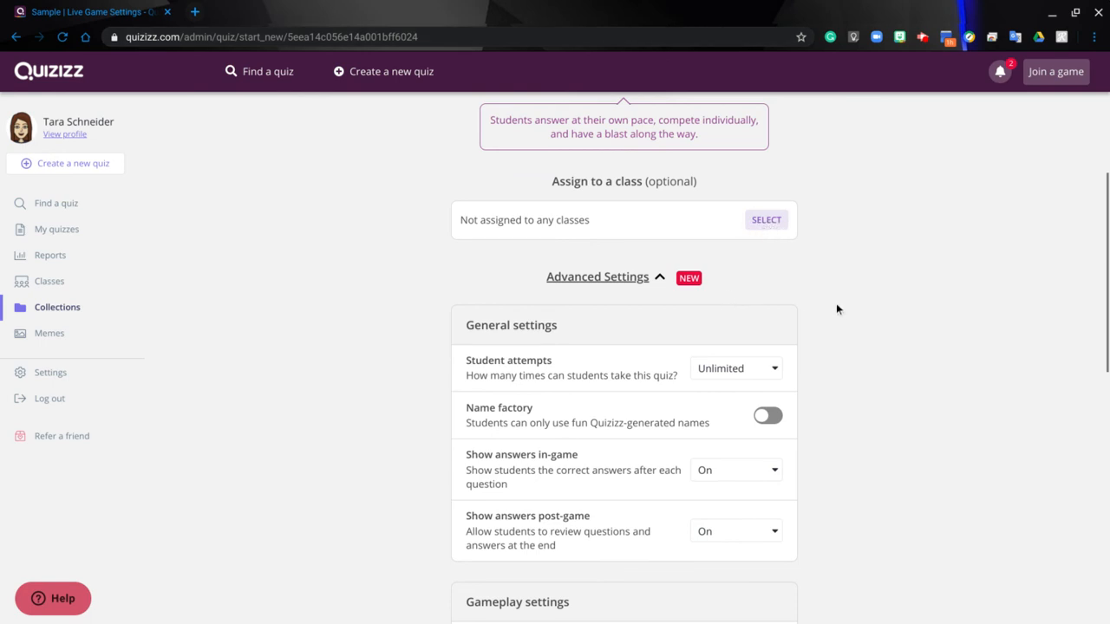
{"action": "scroll", "coordinate": [1000, 526], "scroll_direction": "down", "scroll_amount": 2}
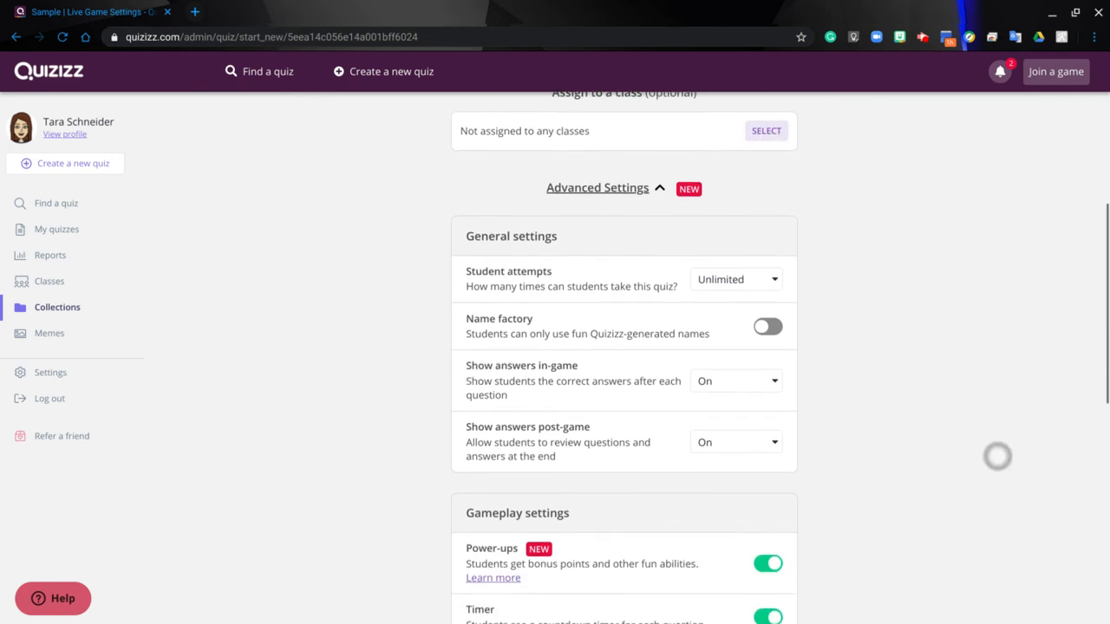
{"action": "scroll", "coordinate": [1004, 417], "scroll_direction": "down", "scroll_amount": 4}
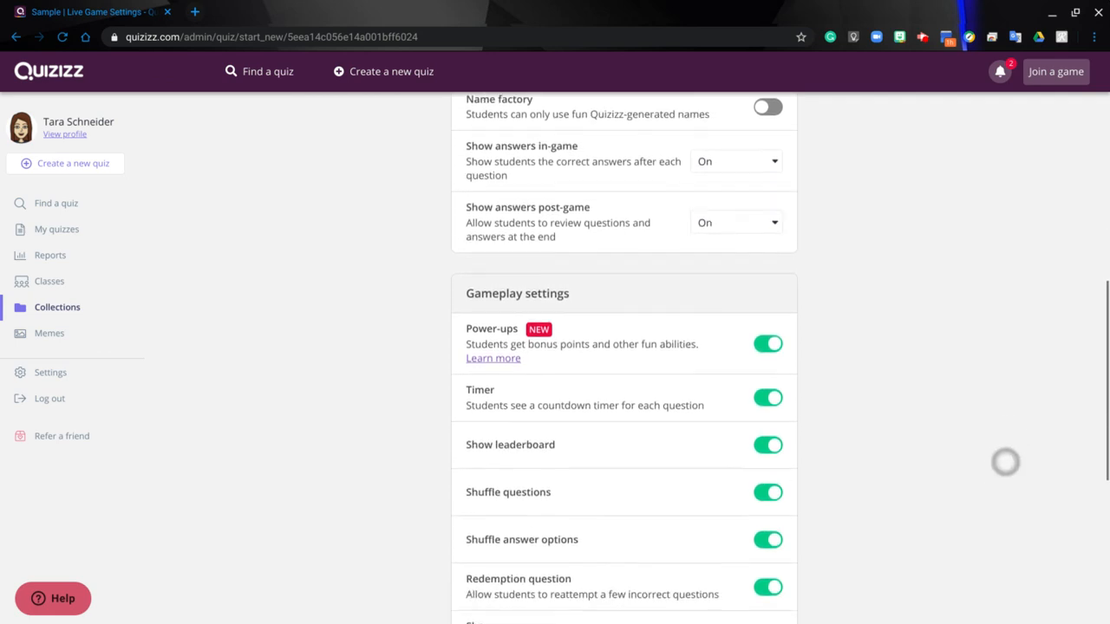
{"action": "scroll", "coordinate": [997, 551], "scroll_direction": "down", "scroll_amount": 5}
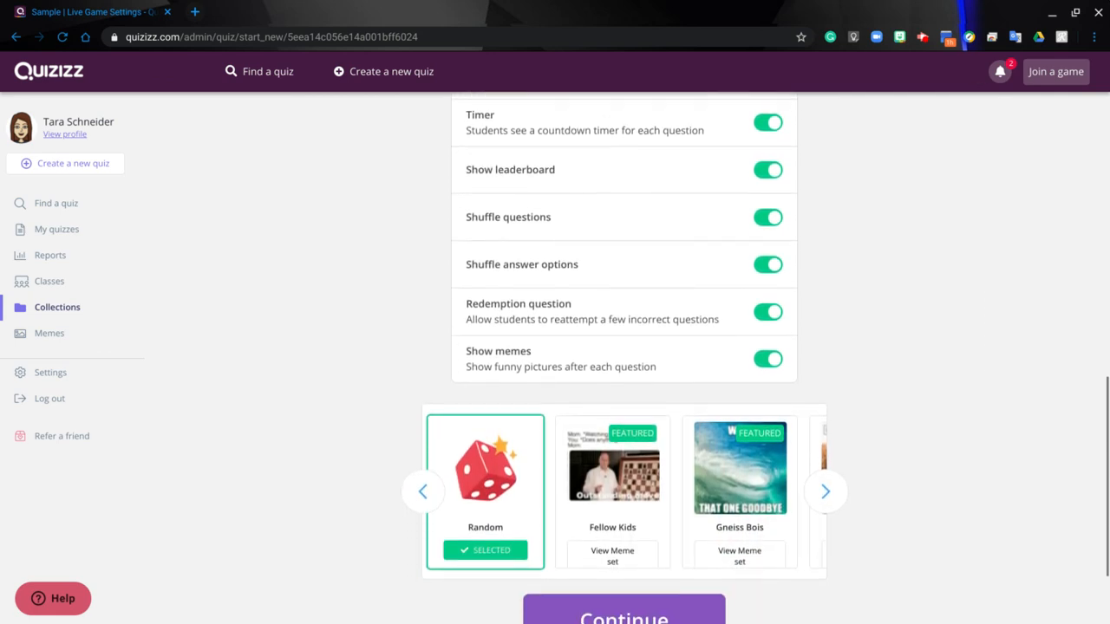
{"action": "scroll", "coordinate": [1004, 545], "scroll_direction": "down", "scroll_amount": 1}
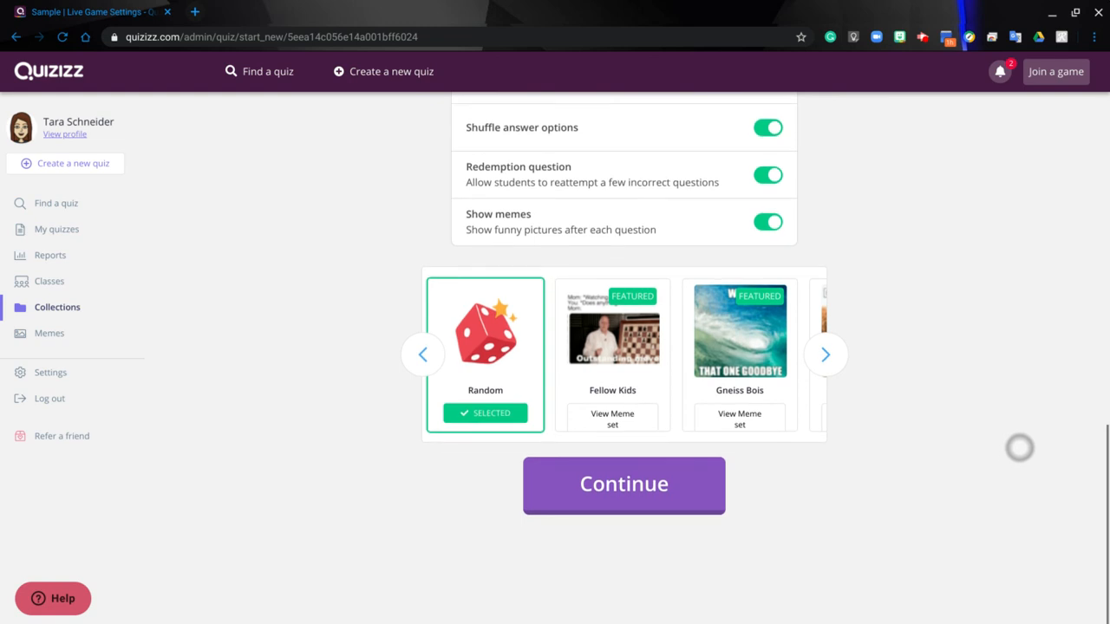
{"action": "scroll", "coordinate": [1019, 445], "scroll_direction": "up", "scroll_amount": 10}
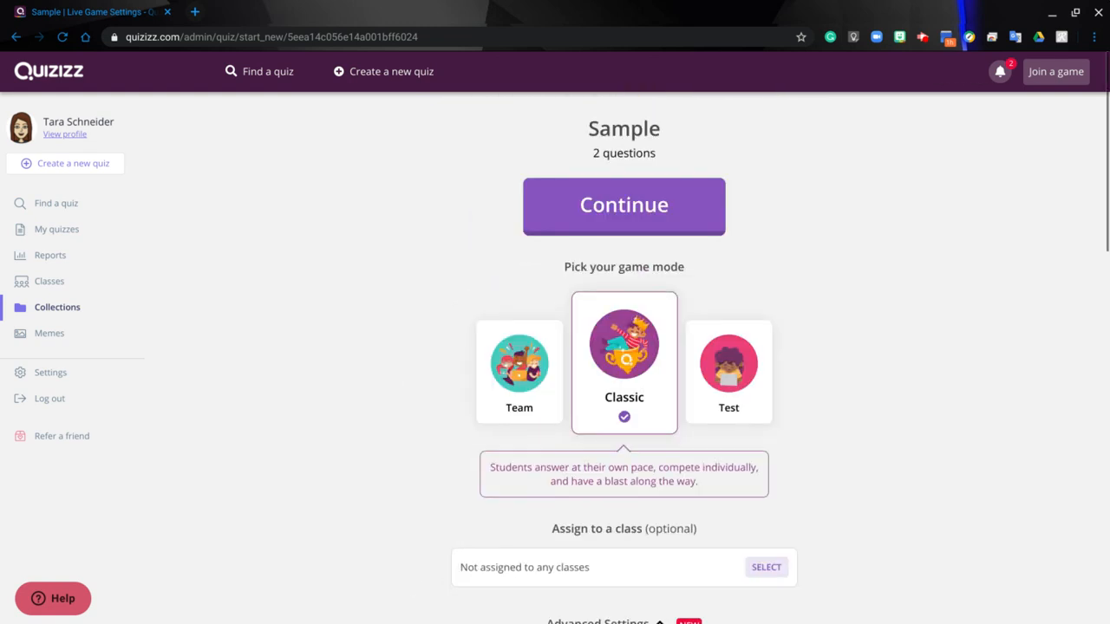
{"action": "left_click", "coordinate": [644, 209]}
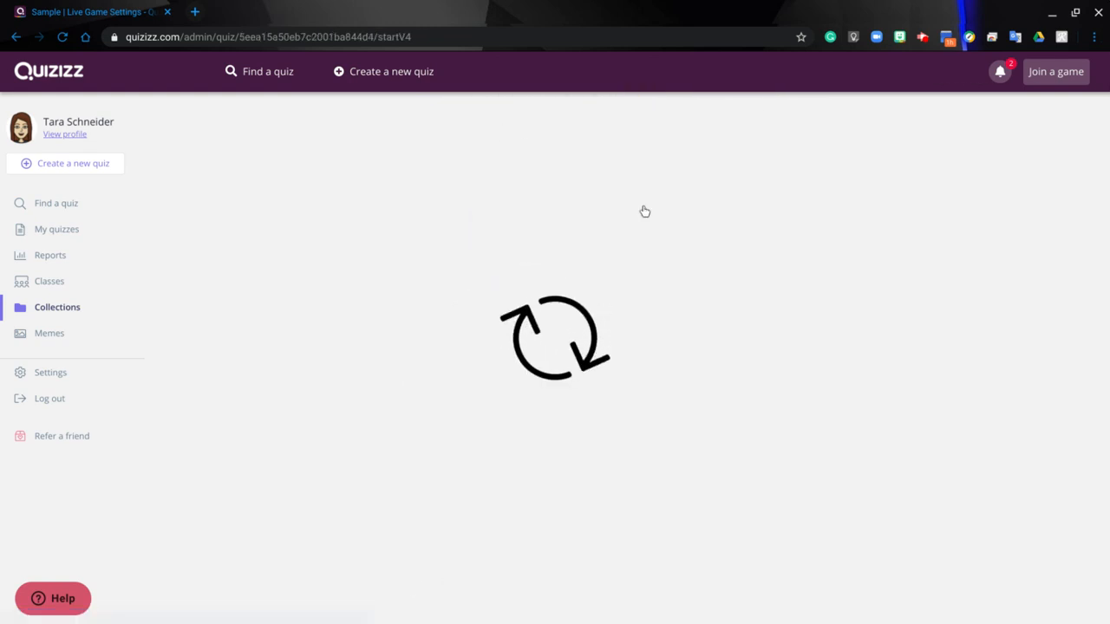